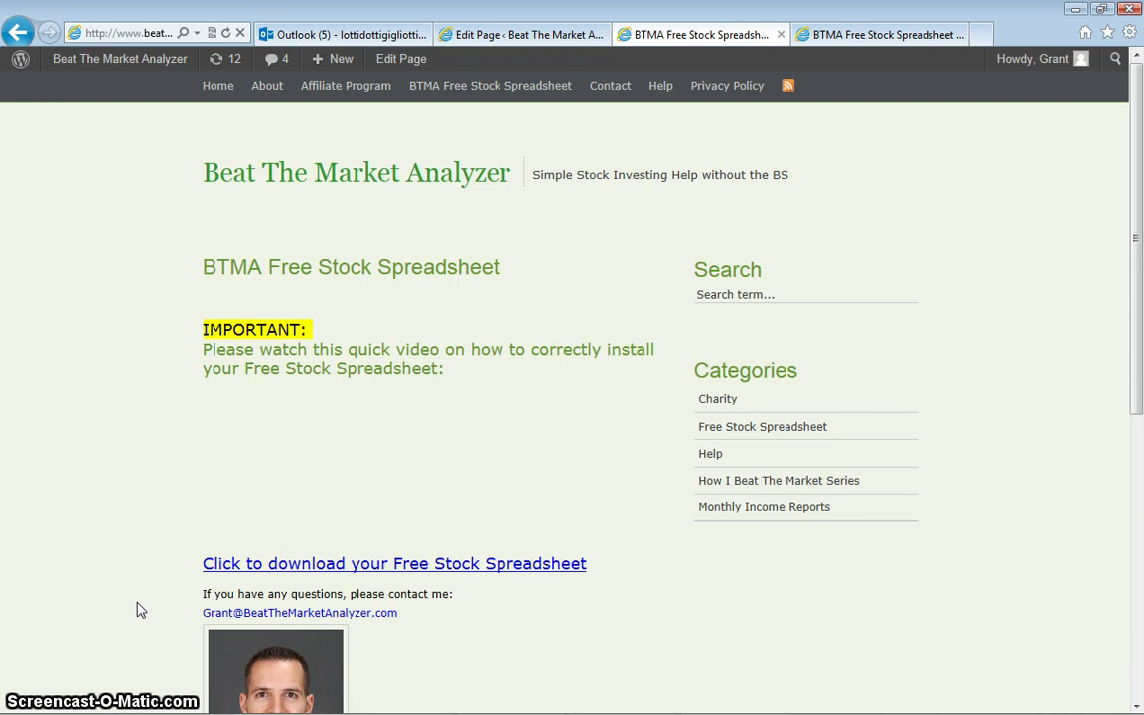
# Step: Request the free stock spreadsheet download from the Beat The Market Analyzer site
pyautogui.click(263, 563)
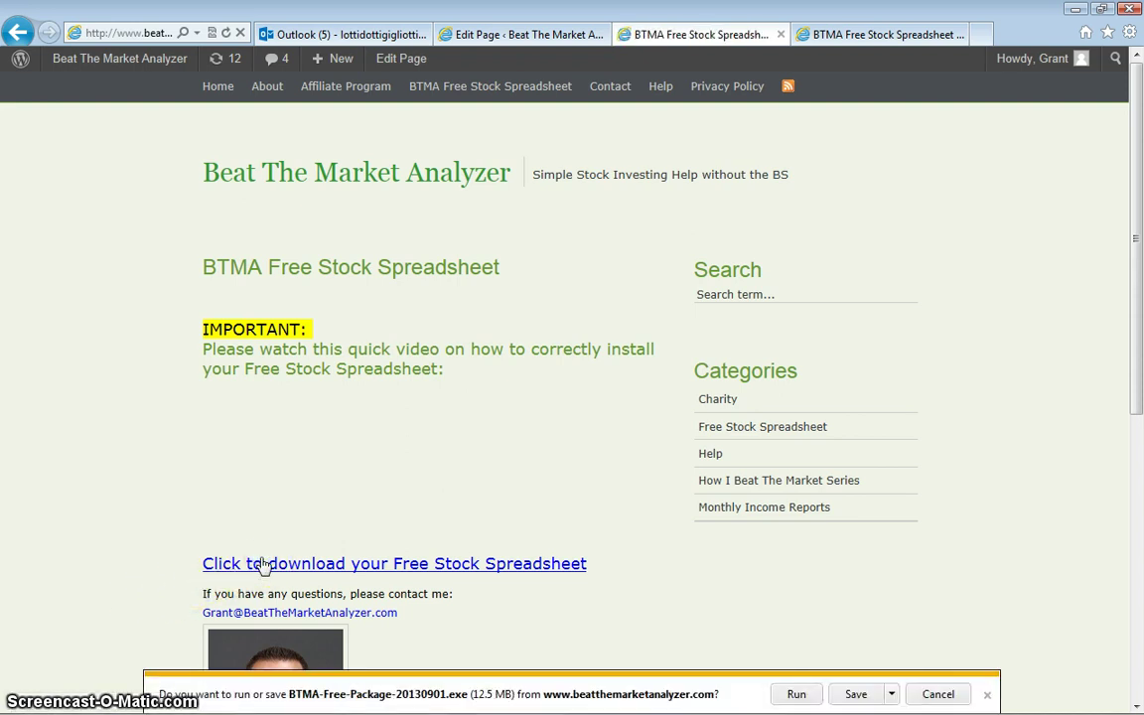